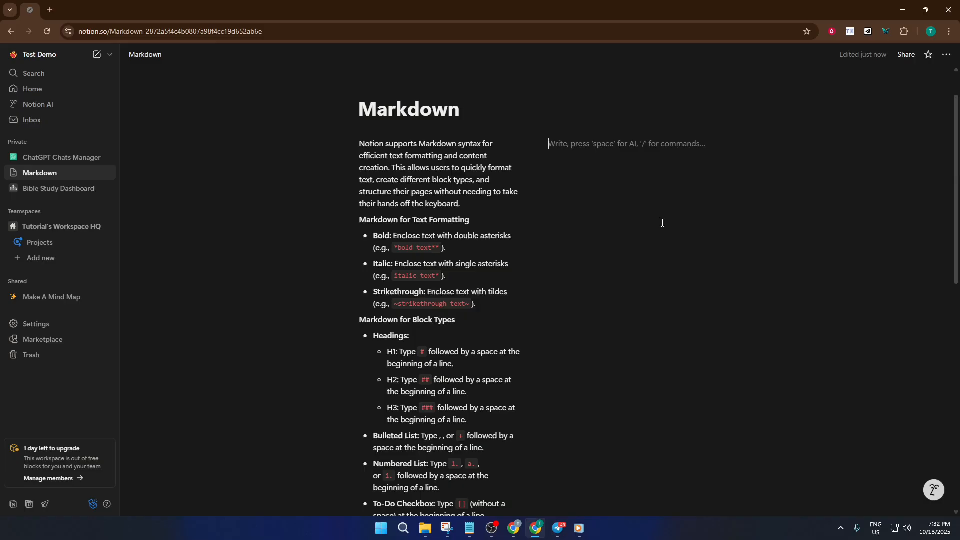
Widen the page's two-column layout slightly and place the cursor in the empty second column
left_click(723, 141)
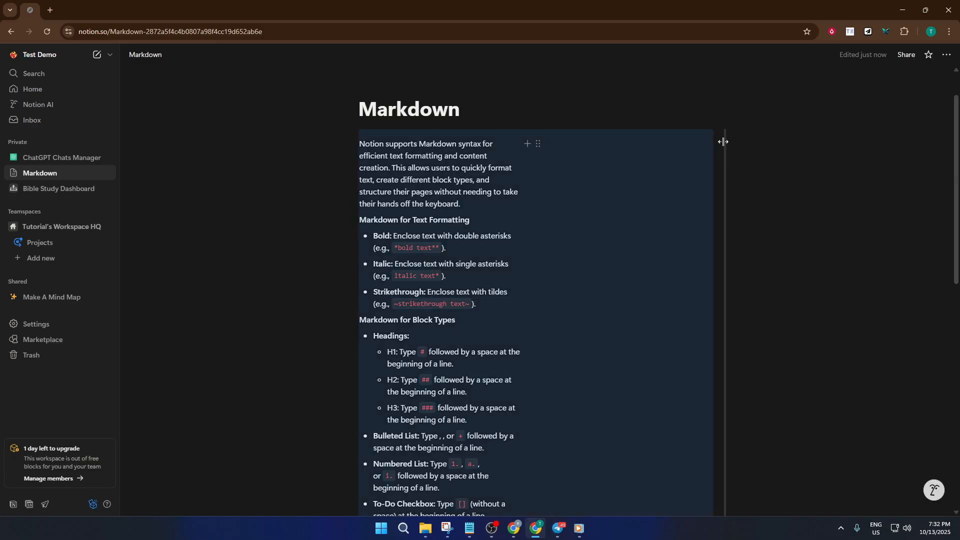
left_click(723, 142)
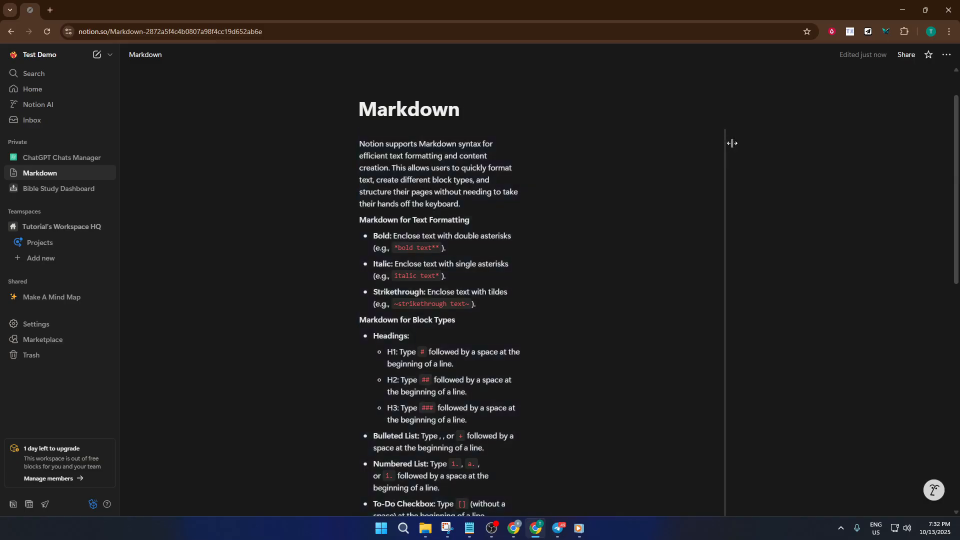
left_click_drag(741, 144, 739, 144)
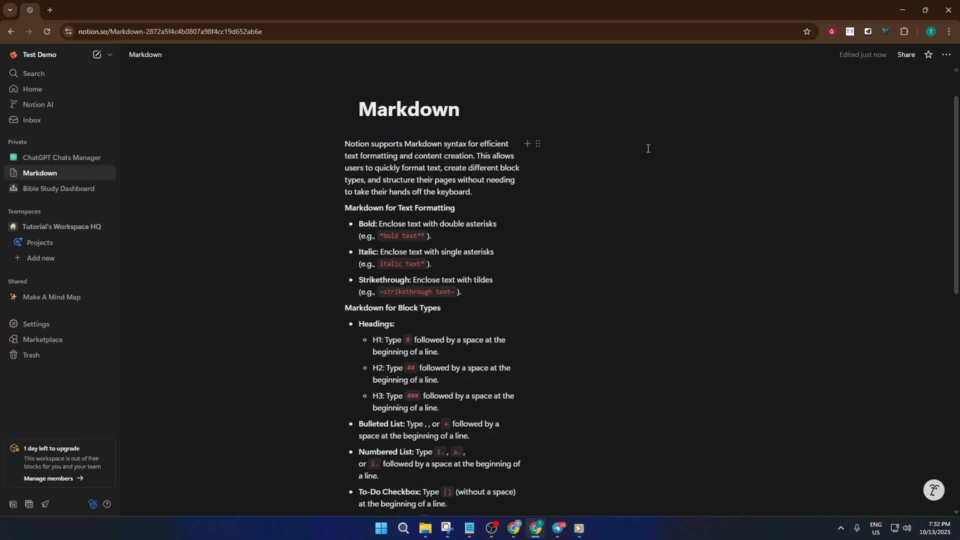
left_click(578, 144)
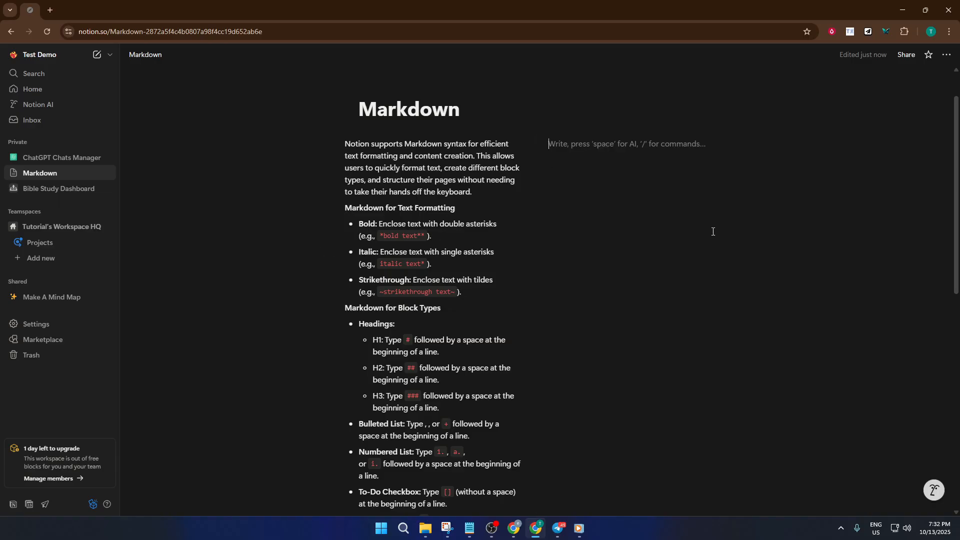
Insert the missing leading asterisk before the italic and bold text examples in the Markdown notes
left_click(379, 264)
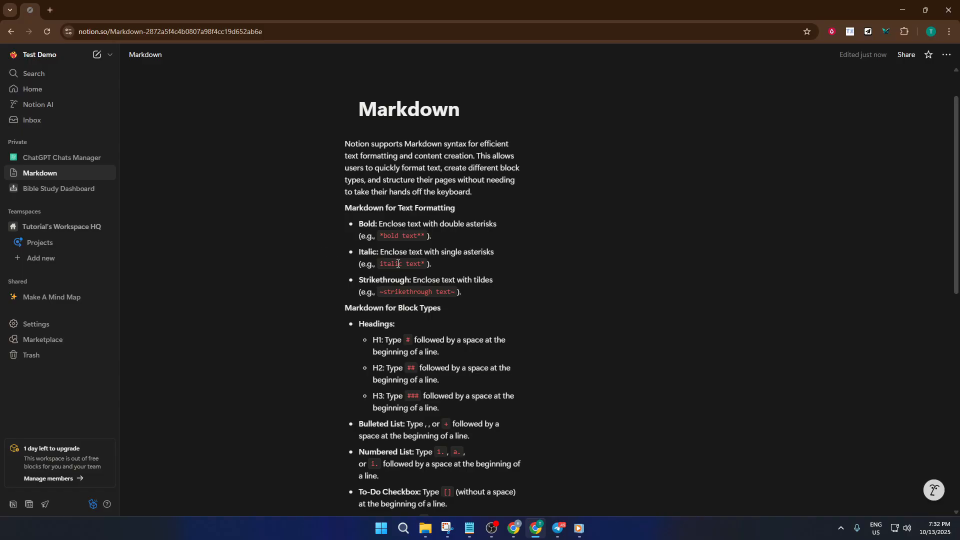
type("*")
type("*")
Write the word BOLD in the empty column, formatted as bold with double-asterisk Markdown
left_click(586, 147)
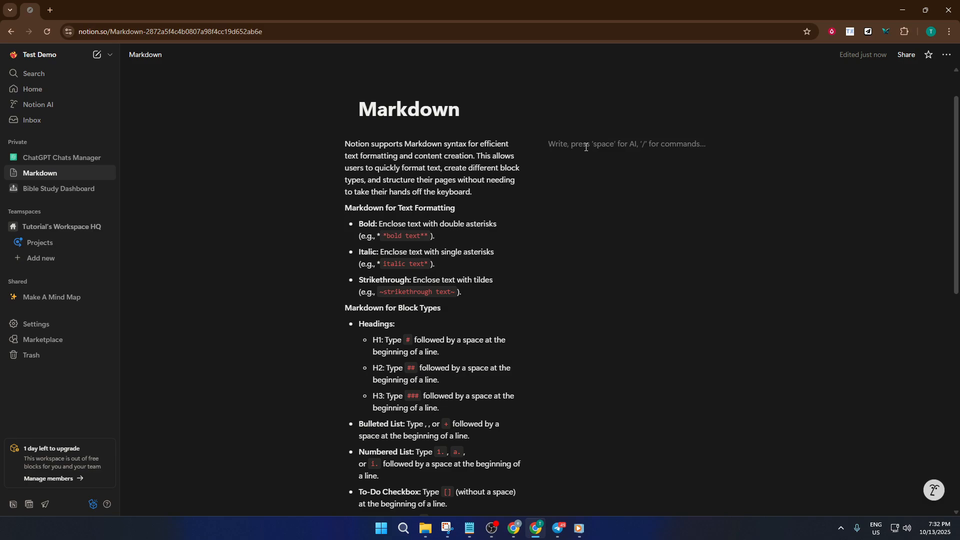
type("**")
type("BOLD")
type("**")
key("Return")
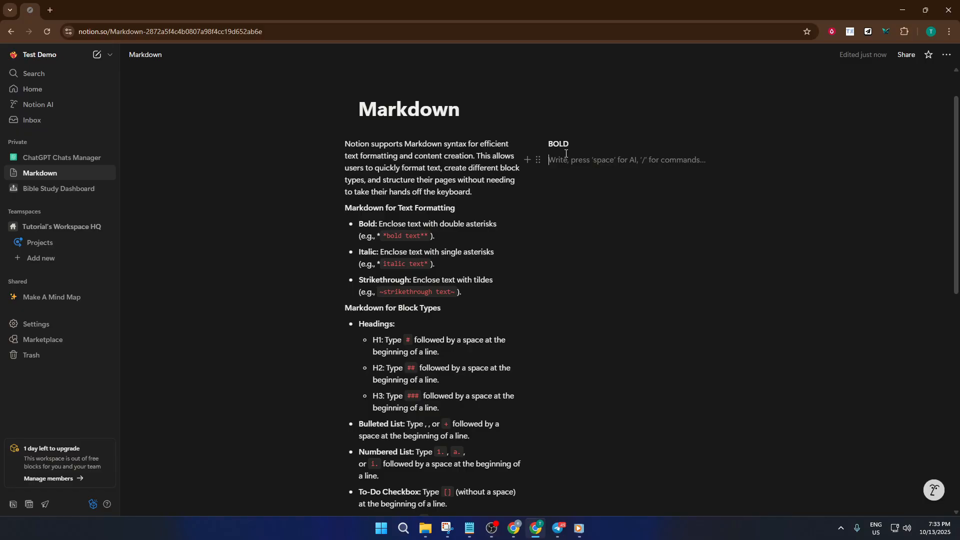
Add a second line reading BOLD, formatted as italic with Markdown asterisks
type("BO")
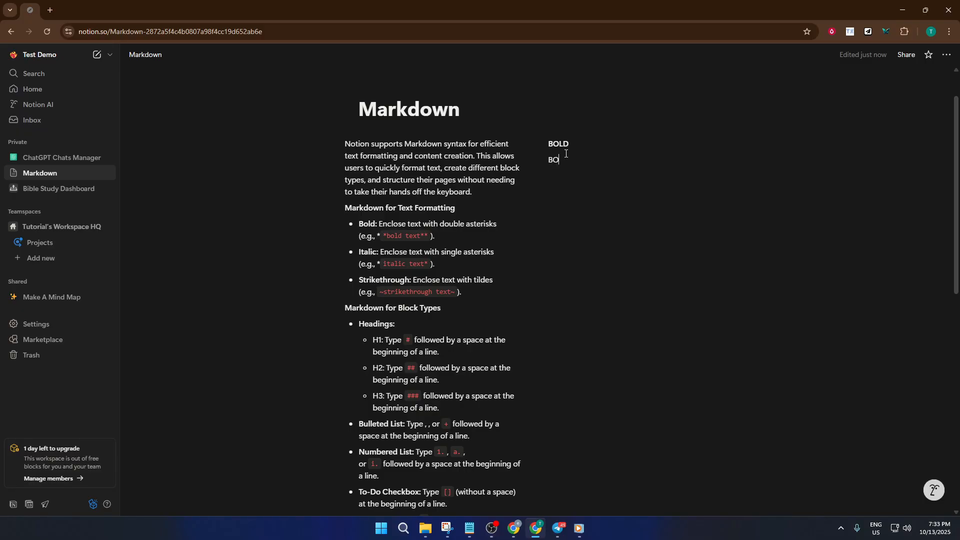
type("LD**")
key("Return")
Add a line reading "Strikethrought" struck through with Markdown tildes, followed by a blank line
type("~")
type("Strick")
key("BackSpace")
key("BackSpace")
type("kethrought~")
key("Return")
key("Return")
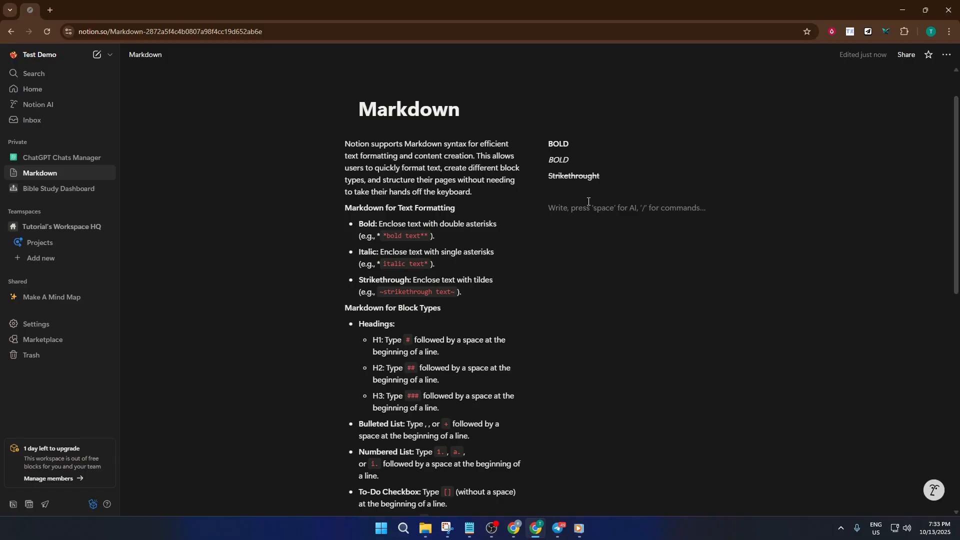
Add a level 1 heading reading "test" using the # Markdown prefix
type("#")
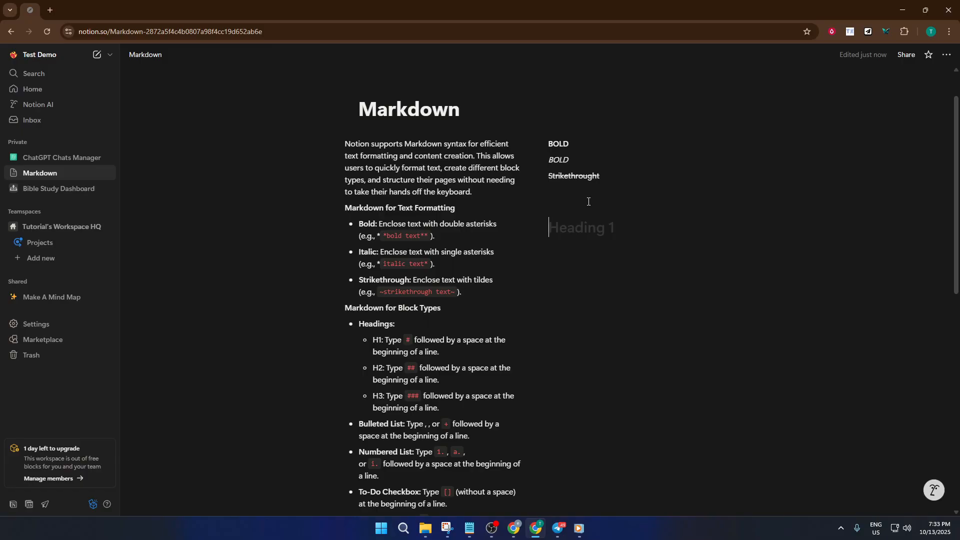
type(" test")
key("Return")
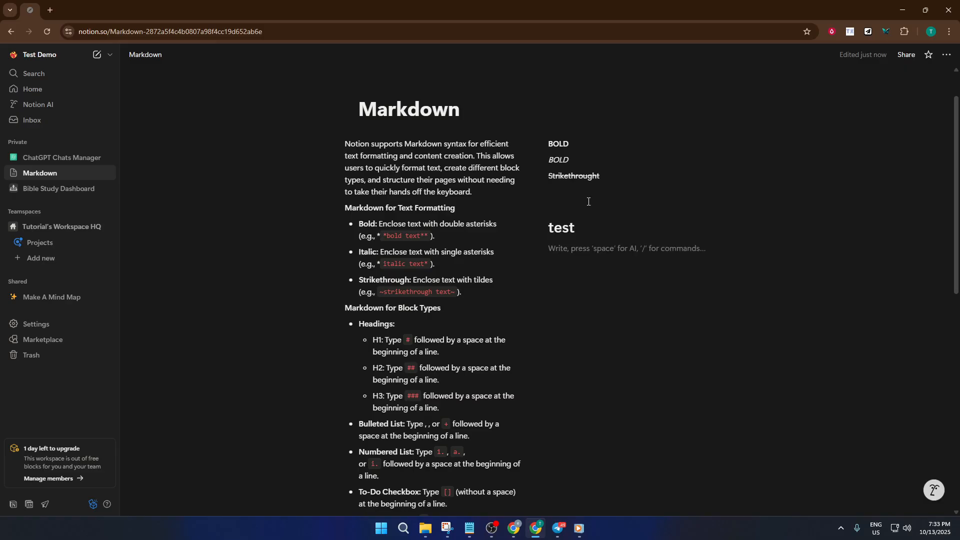
Add a level 2 heading reading "test" below it using the ## Markdown prefix
type("##")
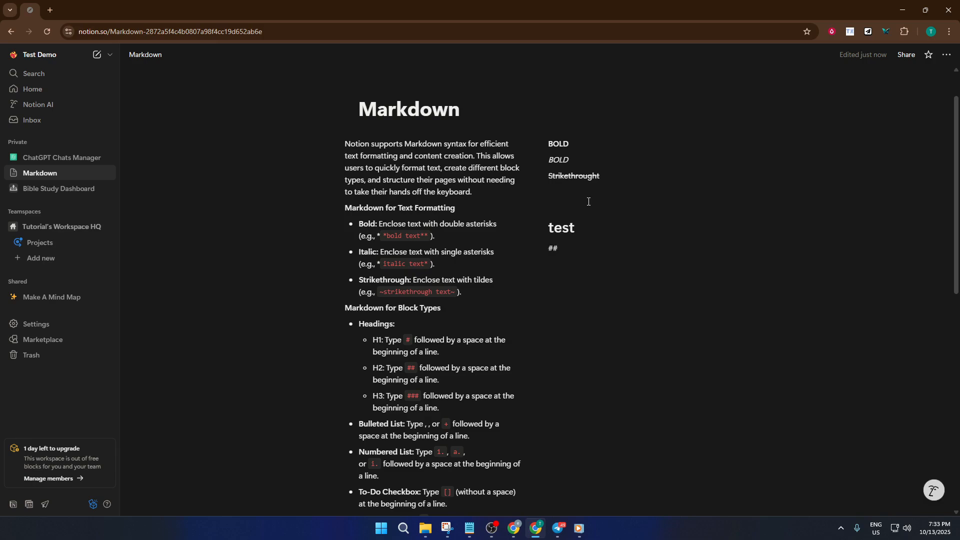
key("space")
type("test")
key("Return")
key("Return")
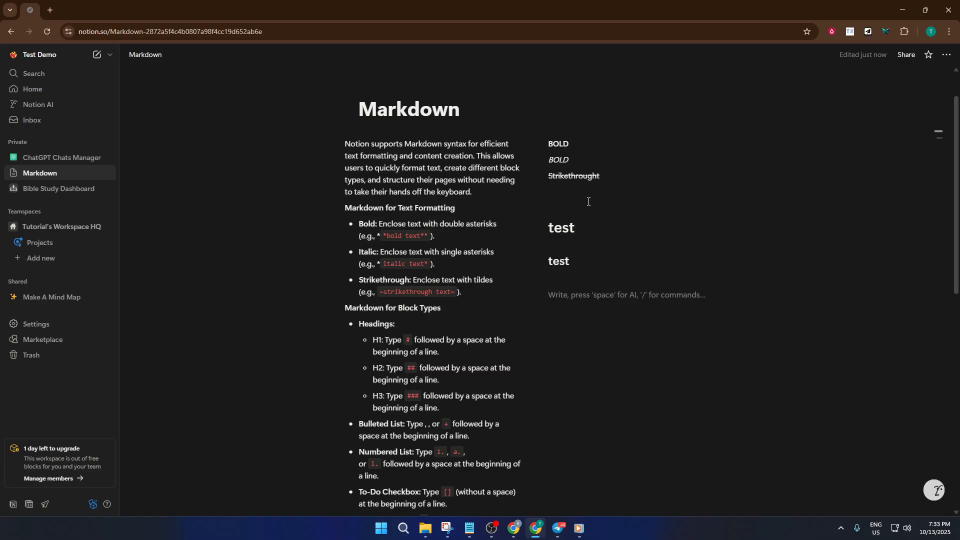
Add a level 3 heading reading "test" using the ### Markdown prefix, followed by a blank line
type("##")
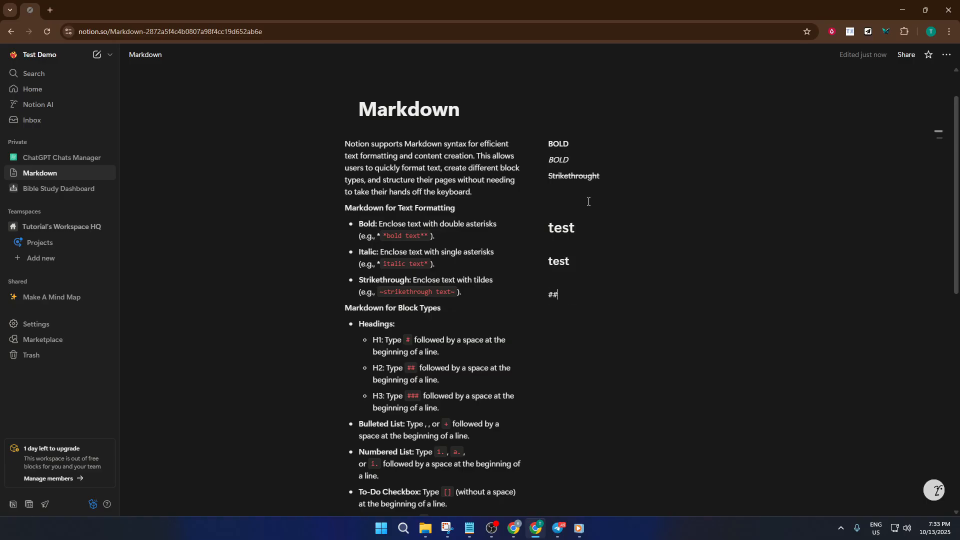
type("#")
type(" test")
key("Return")
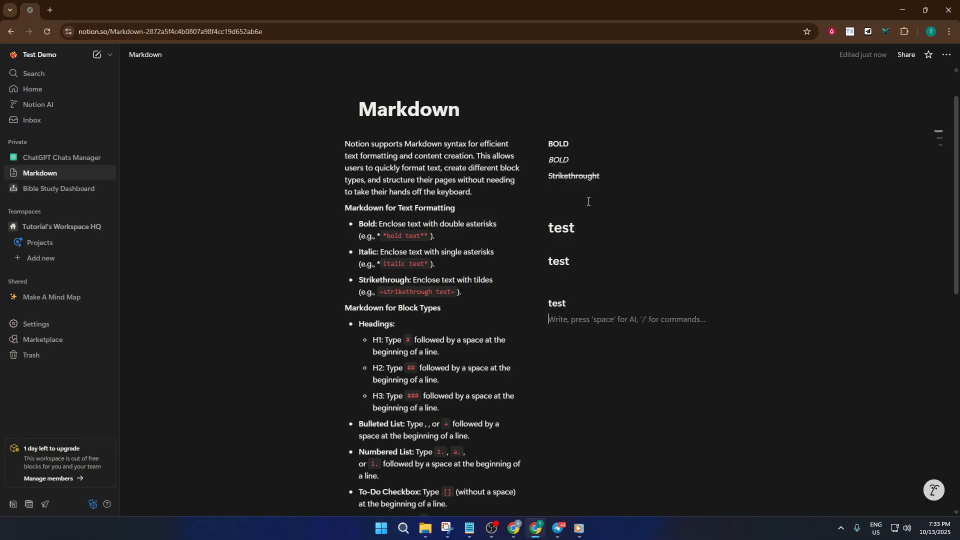
key("Return")
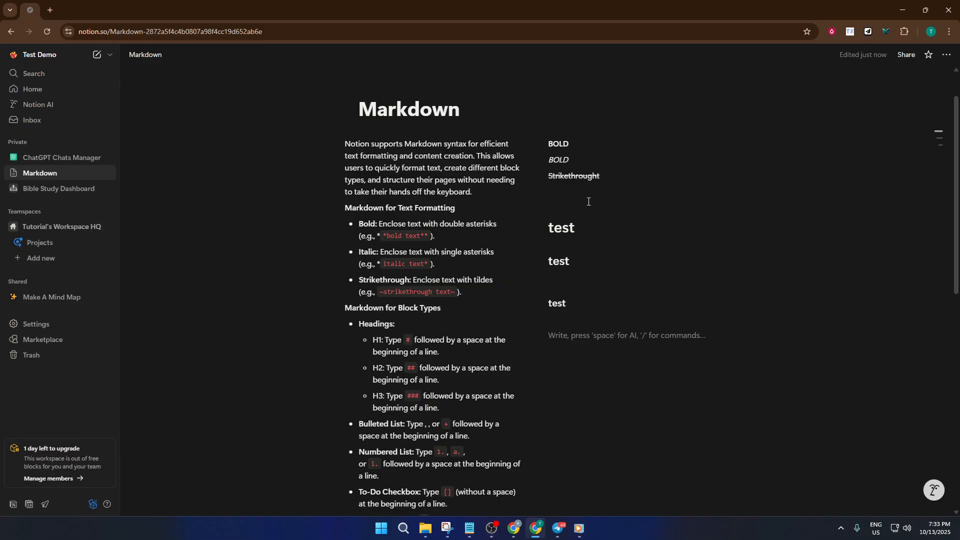
Try starting a bulleted list below the headings with the + Markdown prefix, then clear it
type("+")
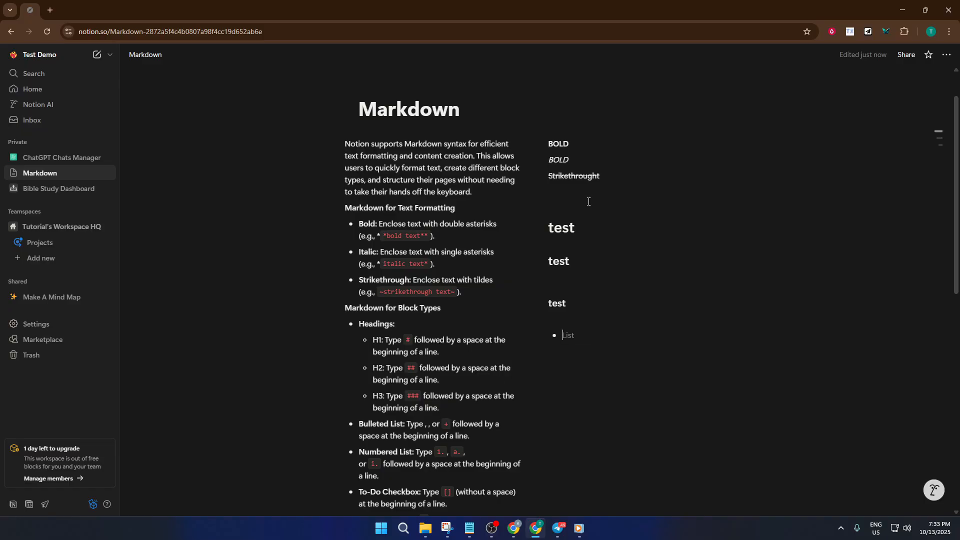
key("shift+Return")
key("BackSpace")
key("BackSpace")
key("shift+Return")
key("BackSpace")
key("BackSpace")
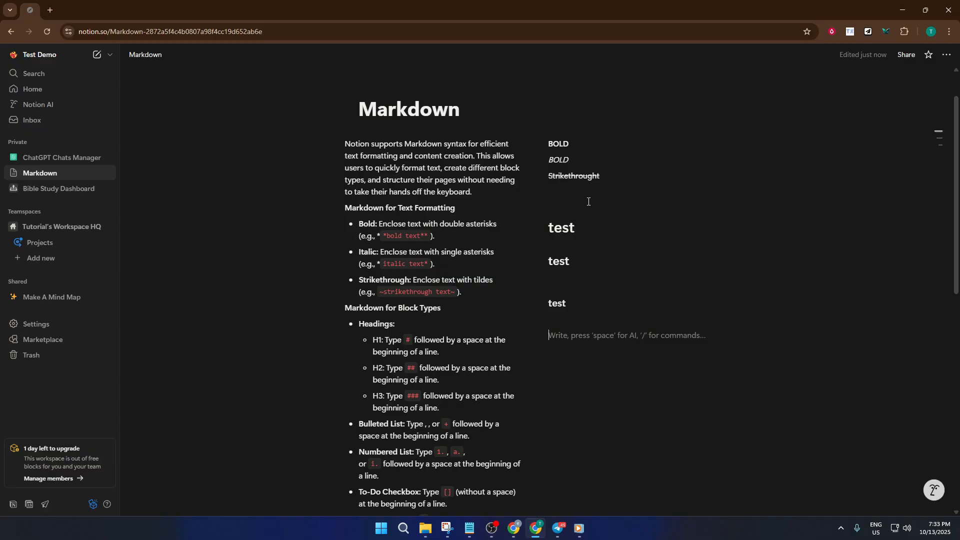
Try the - and + Markdown prefixes for a bulleted list on the same line, removing each bullet
type("-")
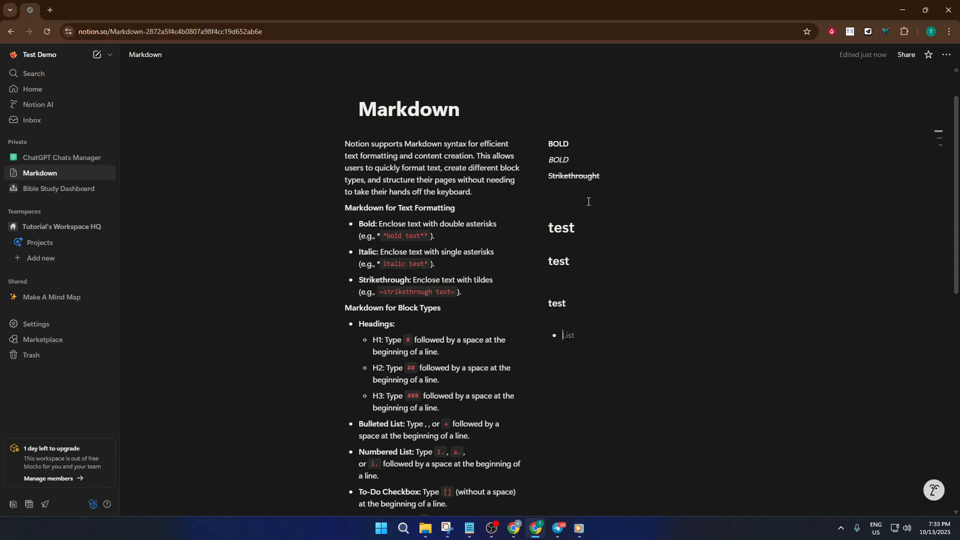
key("BackSpace")
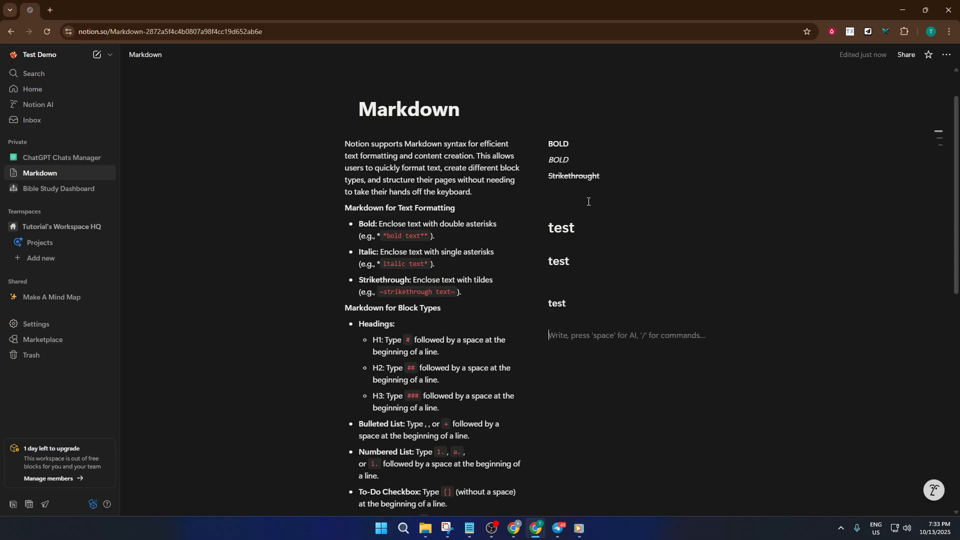
type("-")
key("BackSpace")
type("+")
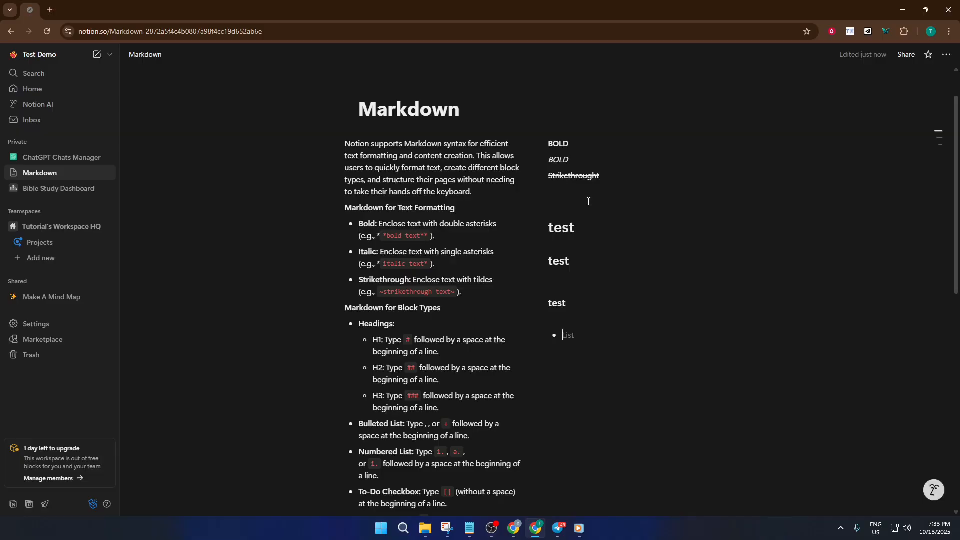
key("BackSpace")
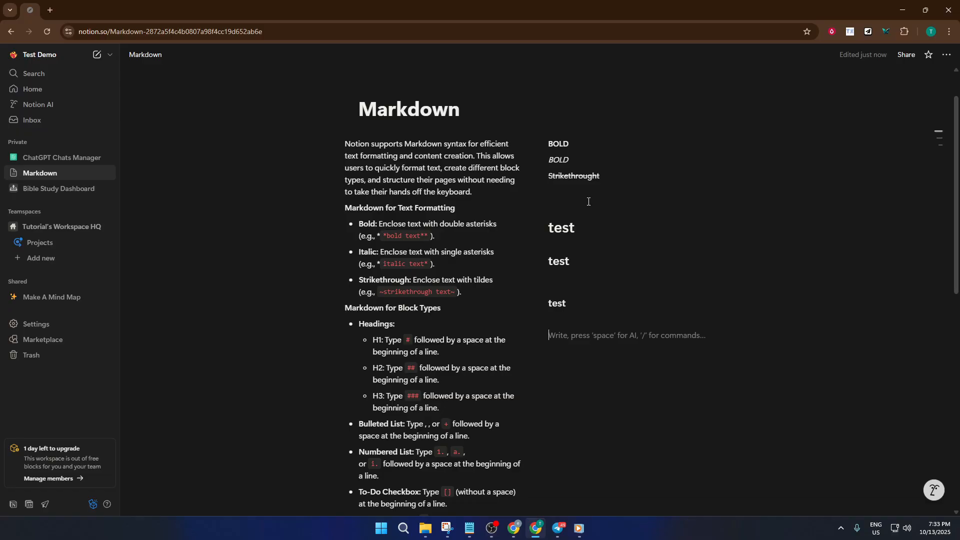
Try starting a numbered list with 1. and a lettered list with a. on the empty line, clearing each
type("`")
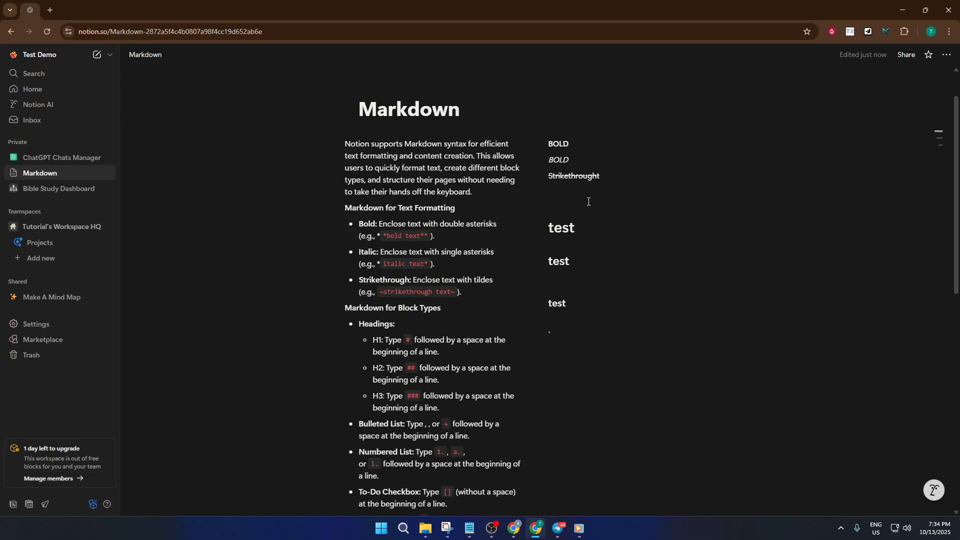
key("BackSpace")
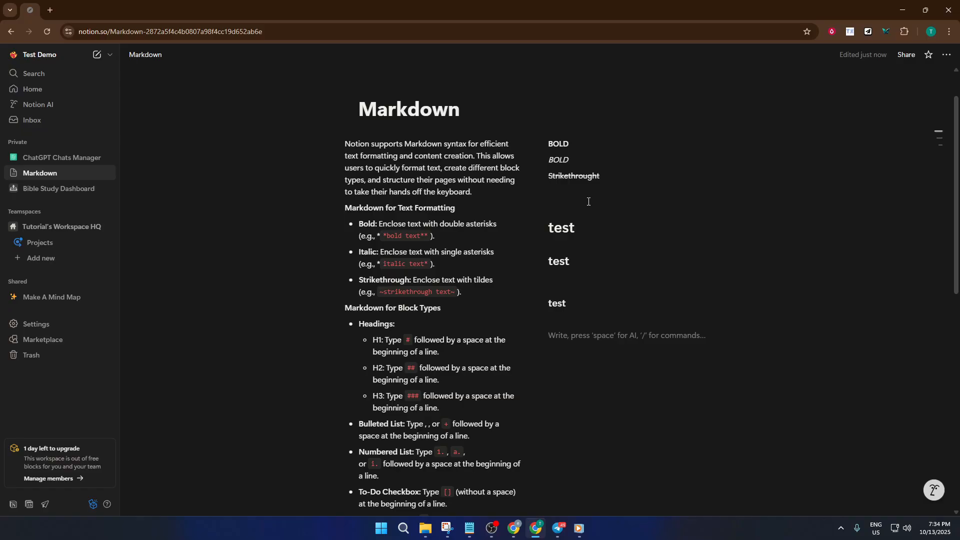
type("1")
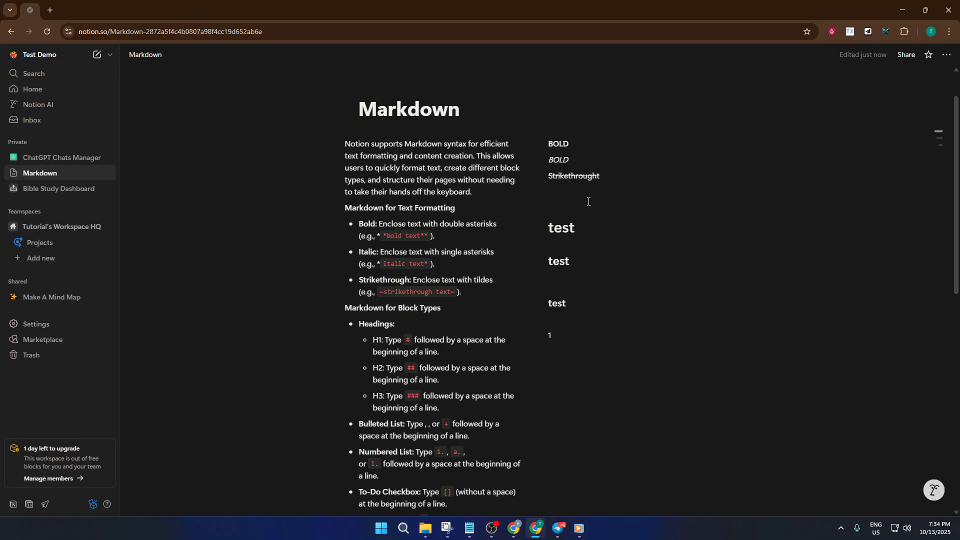
type(".")
key("BackSpace")
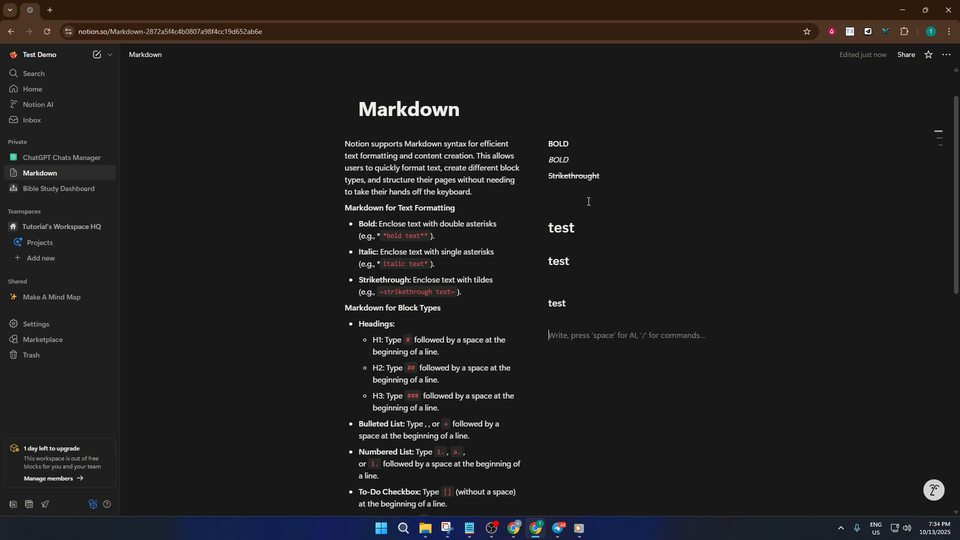
type("1")
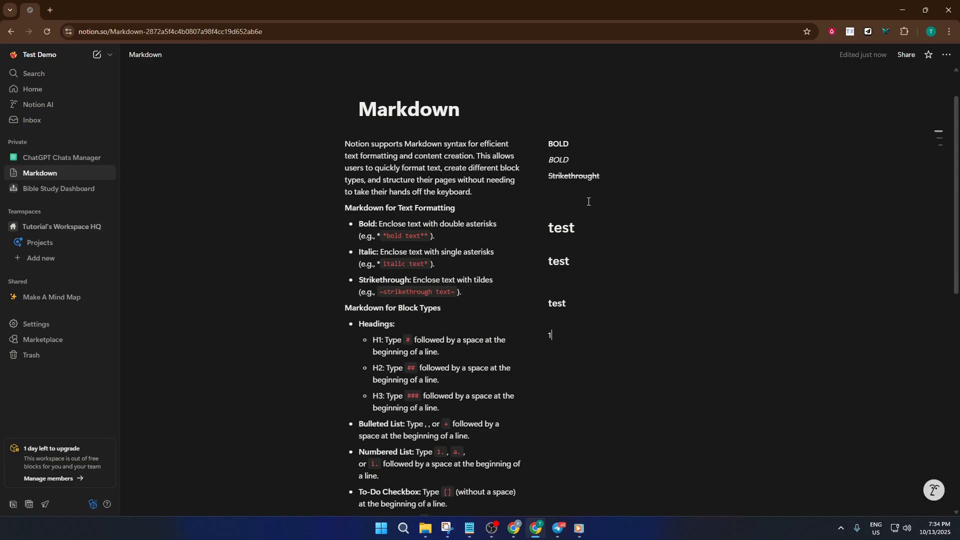
key("BackSpace")
type("a.")
scroll(678, 253, "down", 1)
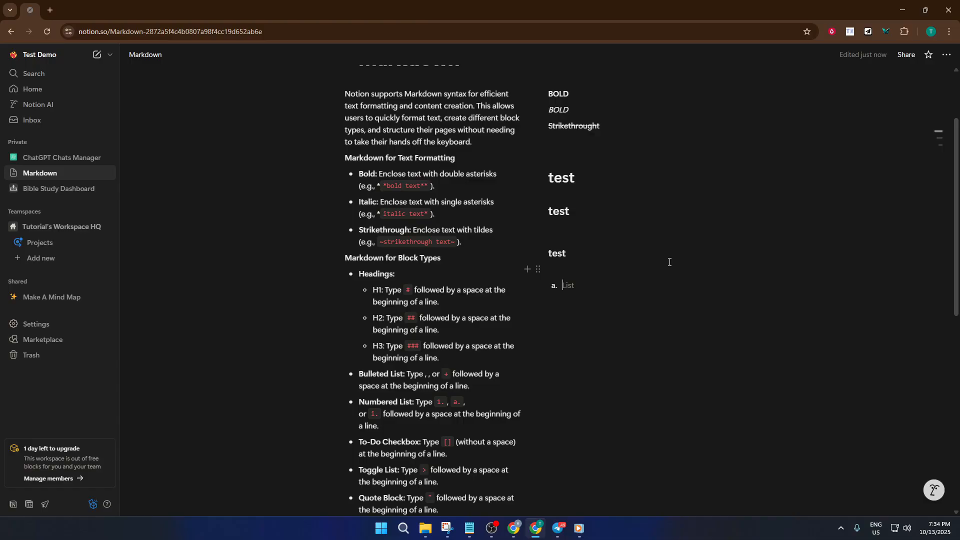
key("BackSpace")
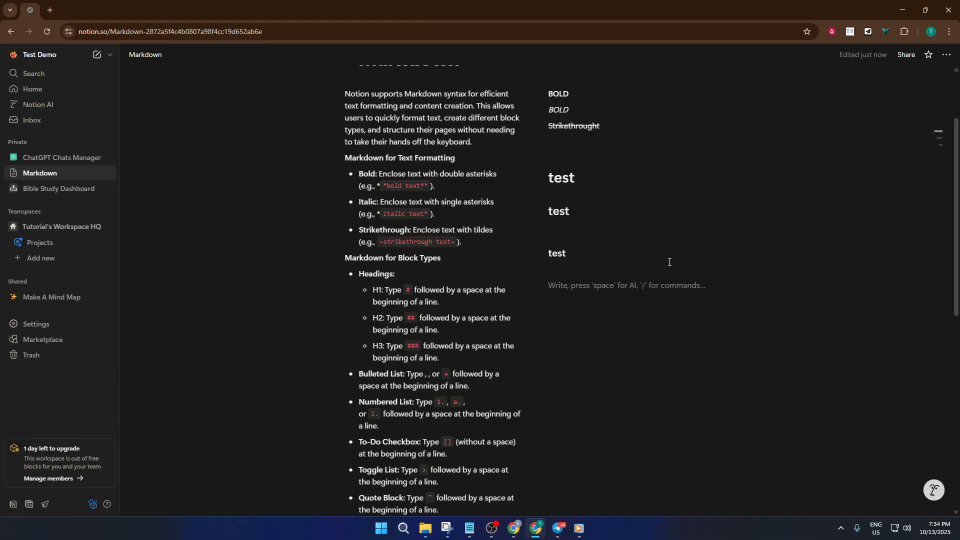
type("[")
type("}")
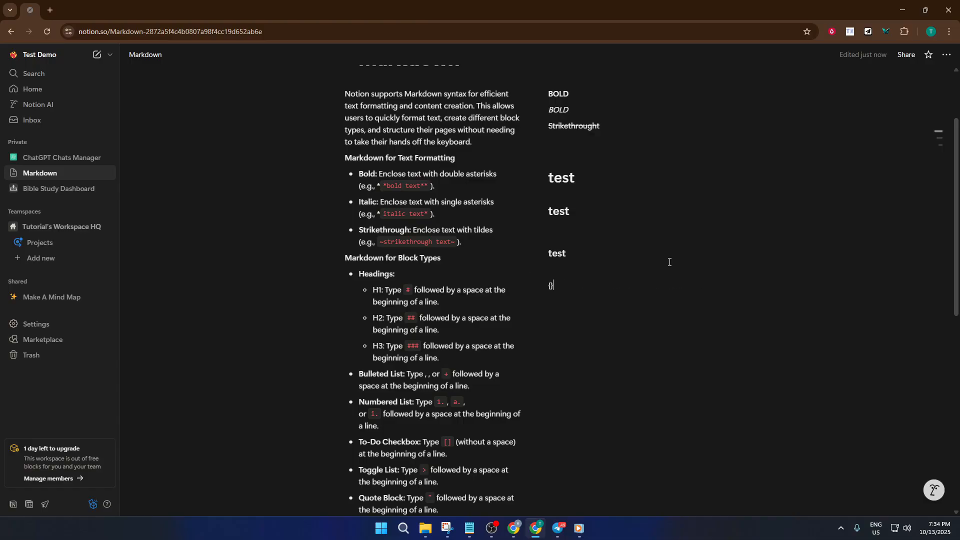
key("BackSpace")
key("BackSpace")
type("[]")
key("space")
key("BackSpace")
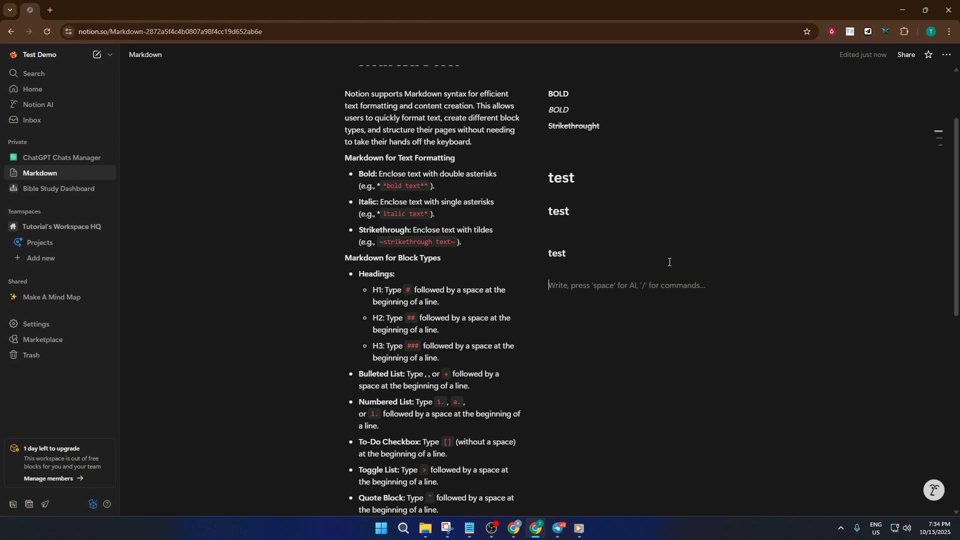
Create a to-do checklist below the headings using [] Markdown, with the items 12, 2, 3 and 4
type("[]")
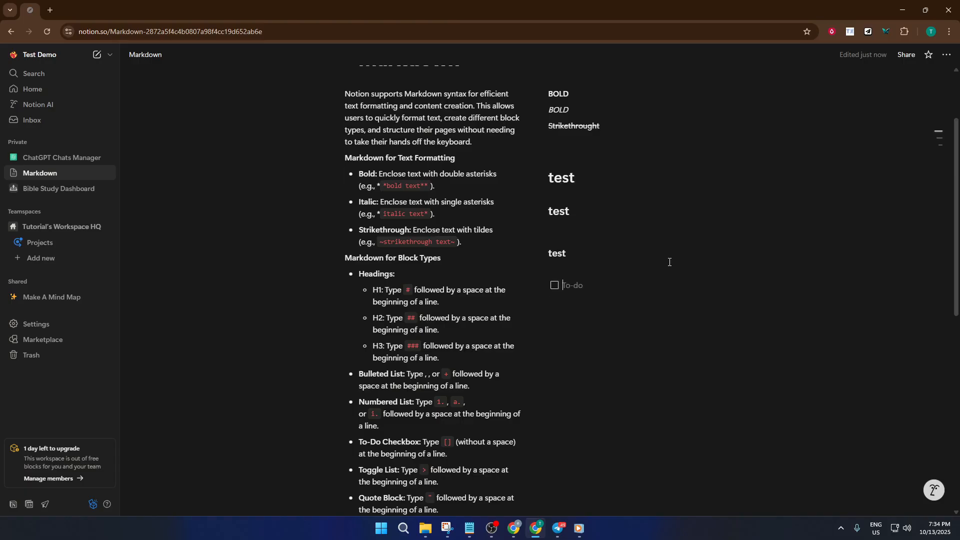
type(" 12")
key("Return")
type("2")
key("Return")
type("3")
key("Return")
type("4")
key("Return")
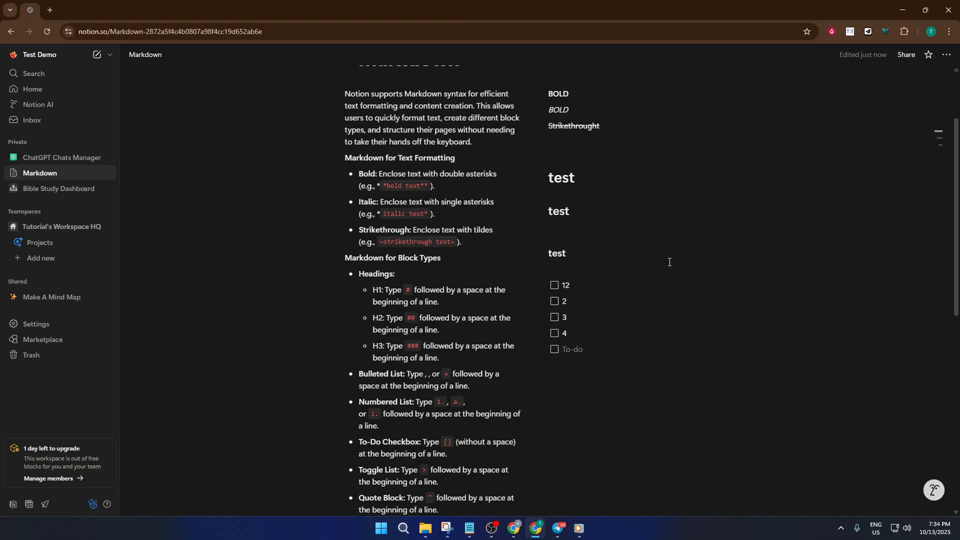